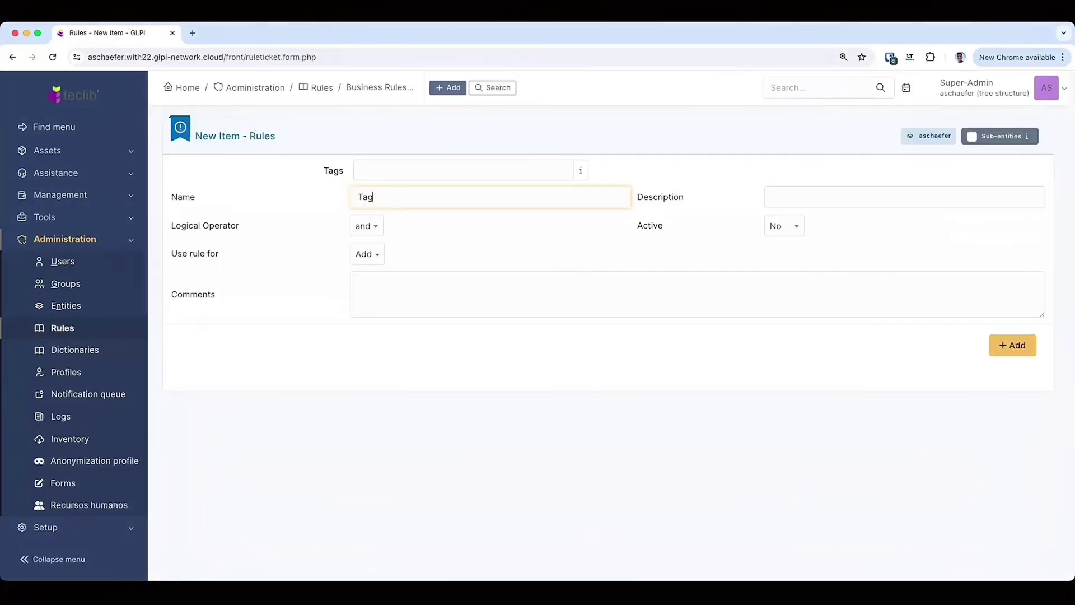
# Step: Create the Tag rule and set its action to Add tags, then reach the ticket's tag choices
pyautogui.press('Return')
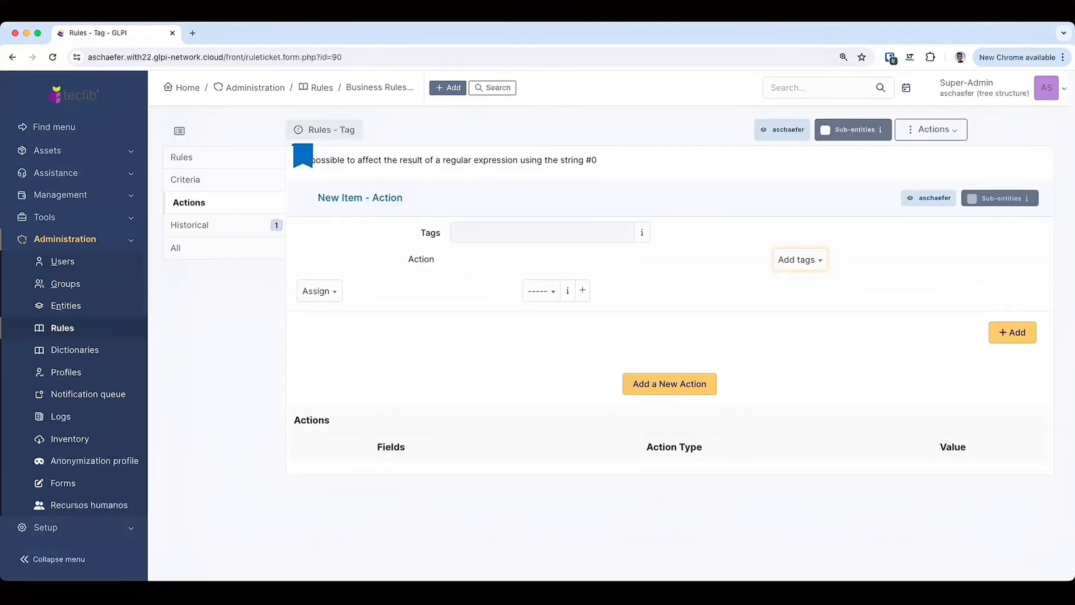
pyautogui.click(319, 291)
pyautogui.click(541, 291)
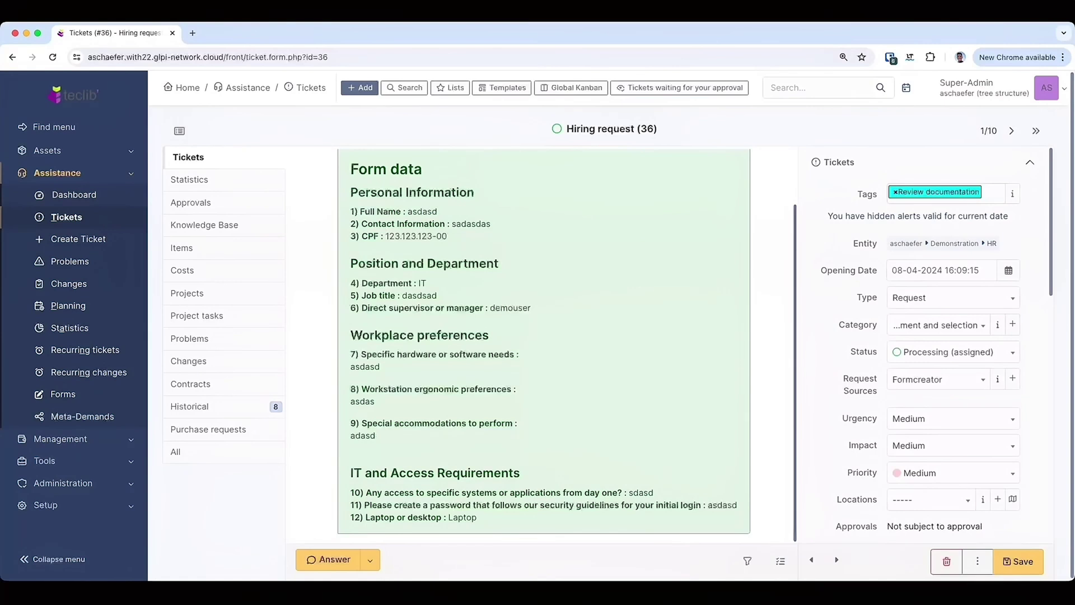
pyautogui.click(991, 193)
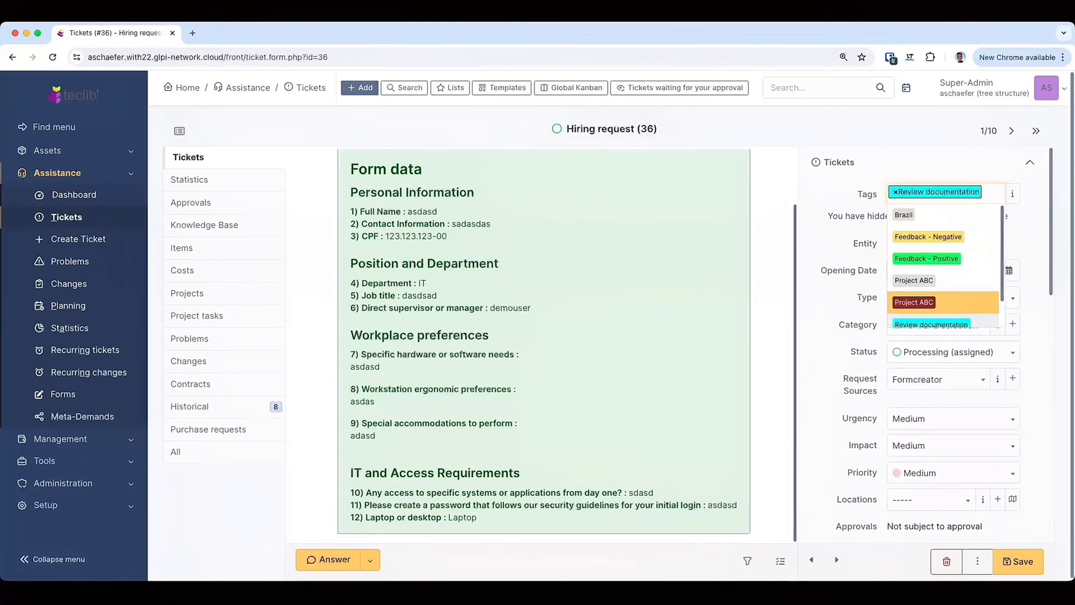
# Step: Tag ticket 36 with Project ABC and save it, then select Project ABC on ticket 37
pyautogui.click(912, 300)
pyautogui.click(1018, 562)
pyautogui.write('pro')
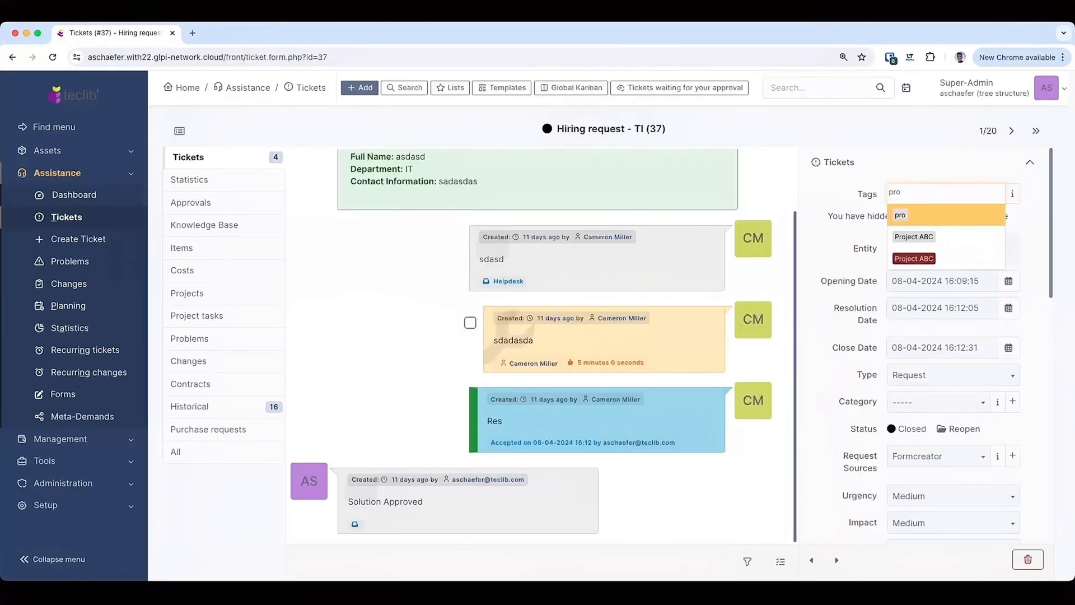
pyautogui.press('Down')
pyautogui.press('Down')
pyautogui.press('Return')
pyautogui.scroll(-3, 923, 345)
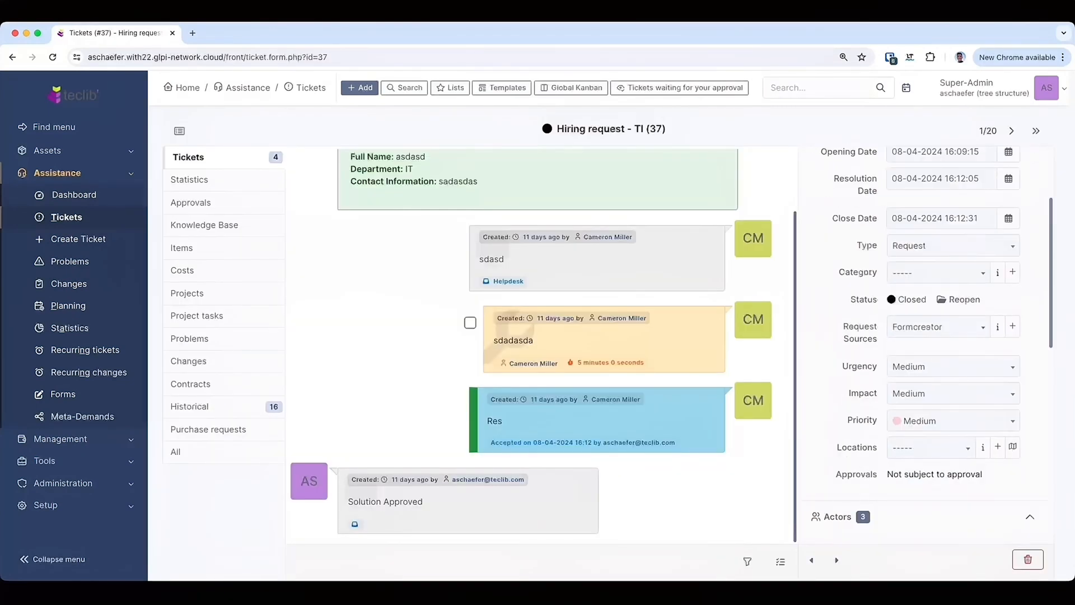
pyautogui.scroll(-5, 924, 344)
pyautogui.scroll(-3, 925, 345)
pyautogui.scroll(10, 924, 345)
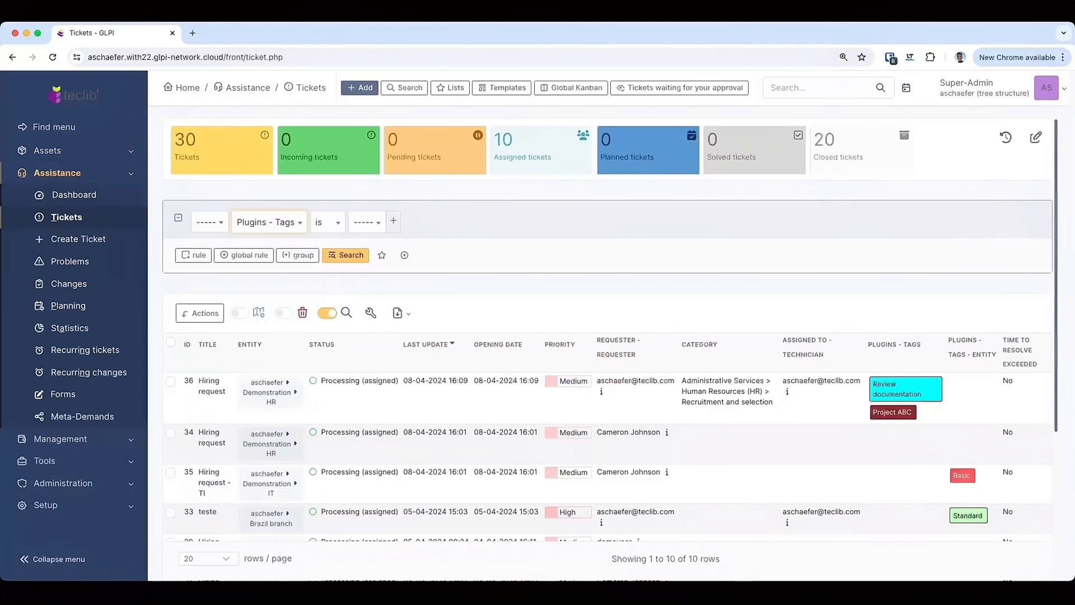
# Step: Set the ticket search criterion Plugins - Tags to 'is' and browse the available tag values
pyautogui.click(326, 222)
pyautogui.click(320, 249)
pyautogui.click(367, 222)
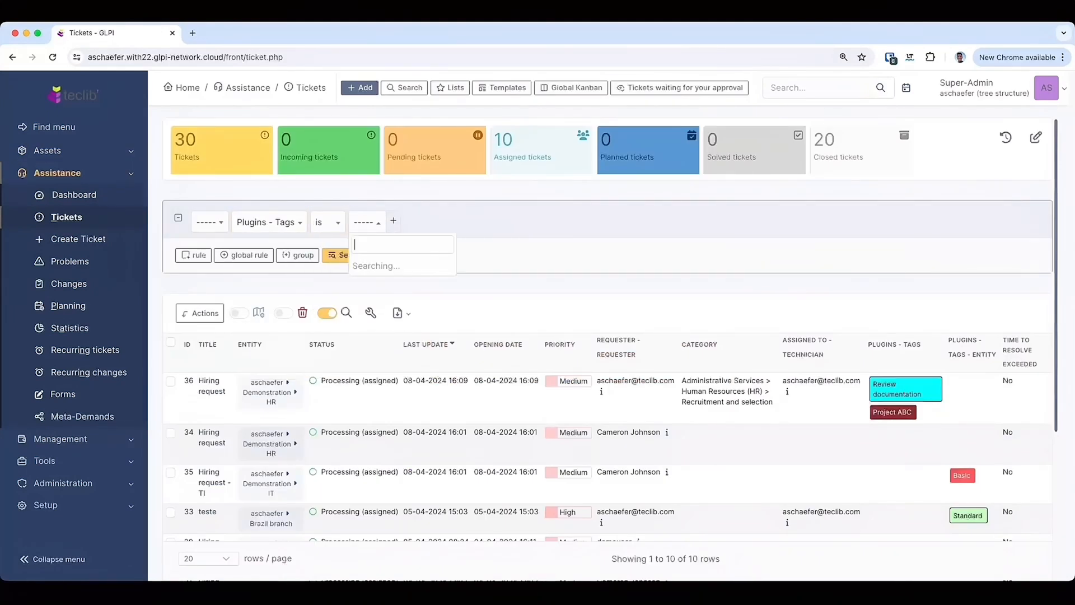
pyautogui.press('Down')
pyautogui.press('Down')
pyautogui.press('Down')
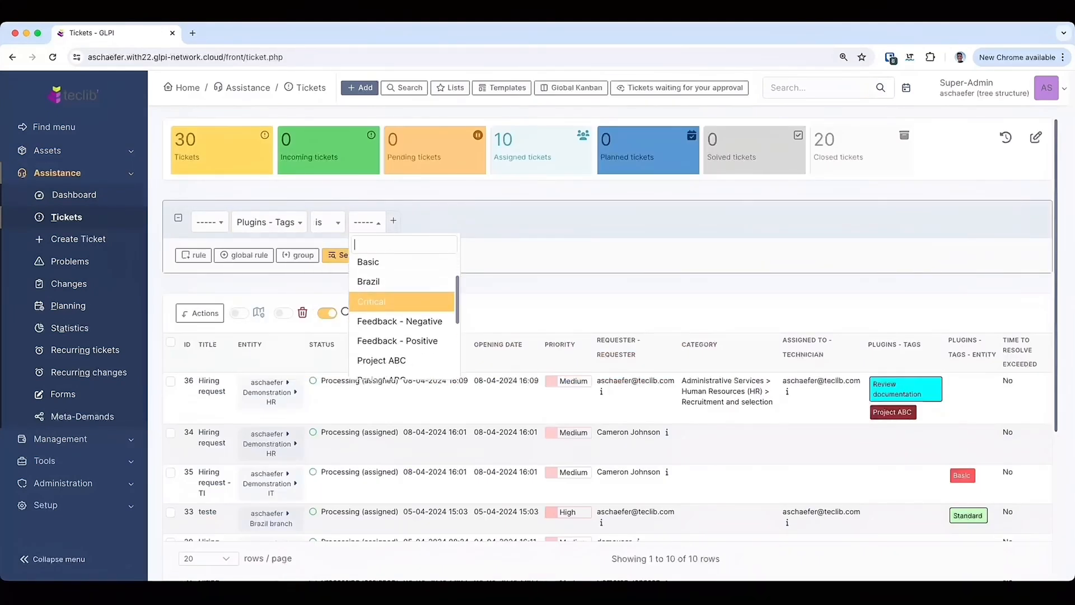
pyautogui.press('Down')
pyautogui.press('Down')
pyautogui.press('Down')
pyautogui.press('Down')
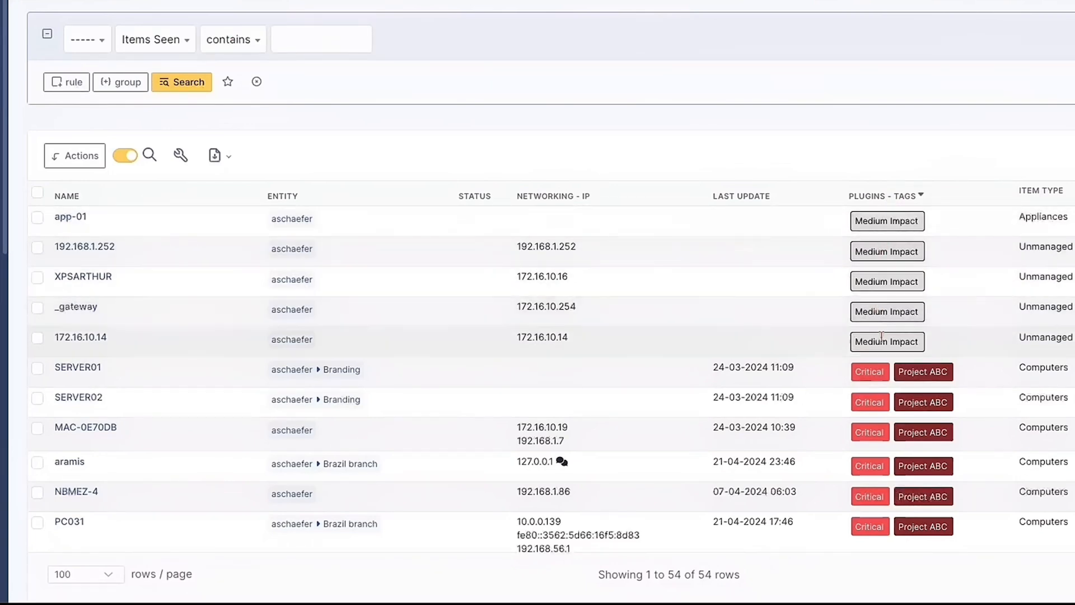
pyautogui.scroll(-1, 889, 462)
pyautogui.scroll(-2, 898, 466)
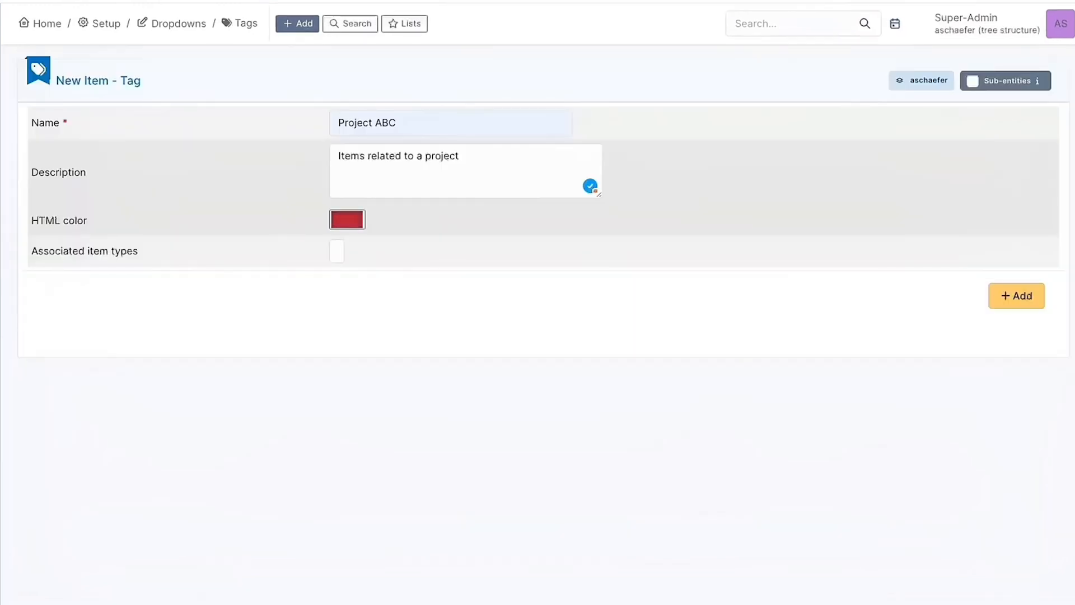
# Step: Associate the tag with Projects and then all item types, and add the Project ABC tag
pyautogui.click(336, 250)
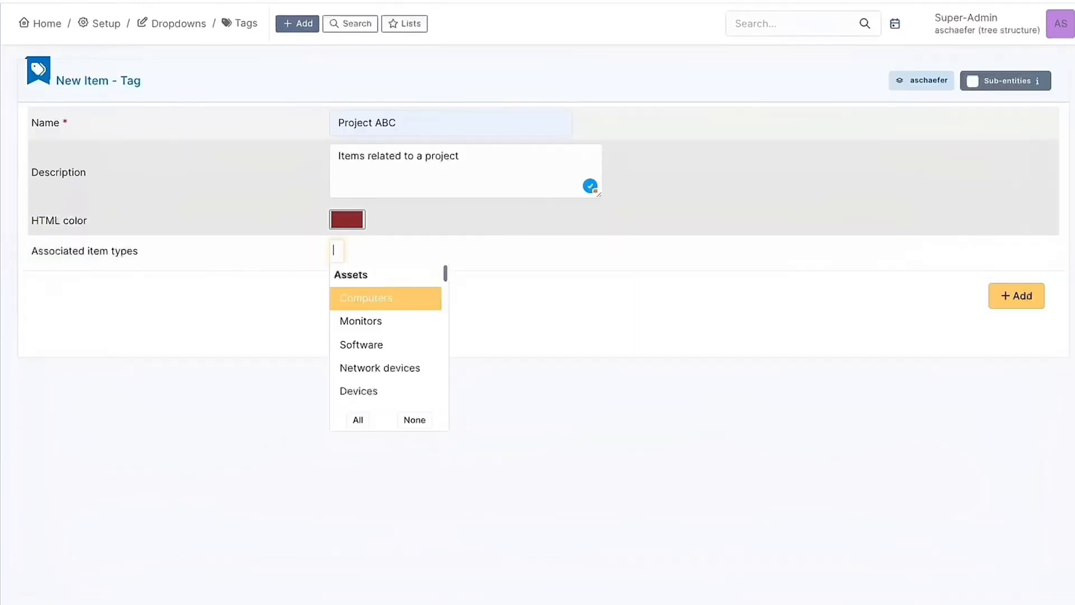
pyautogui.write('proje')
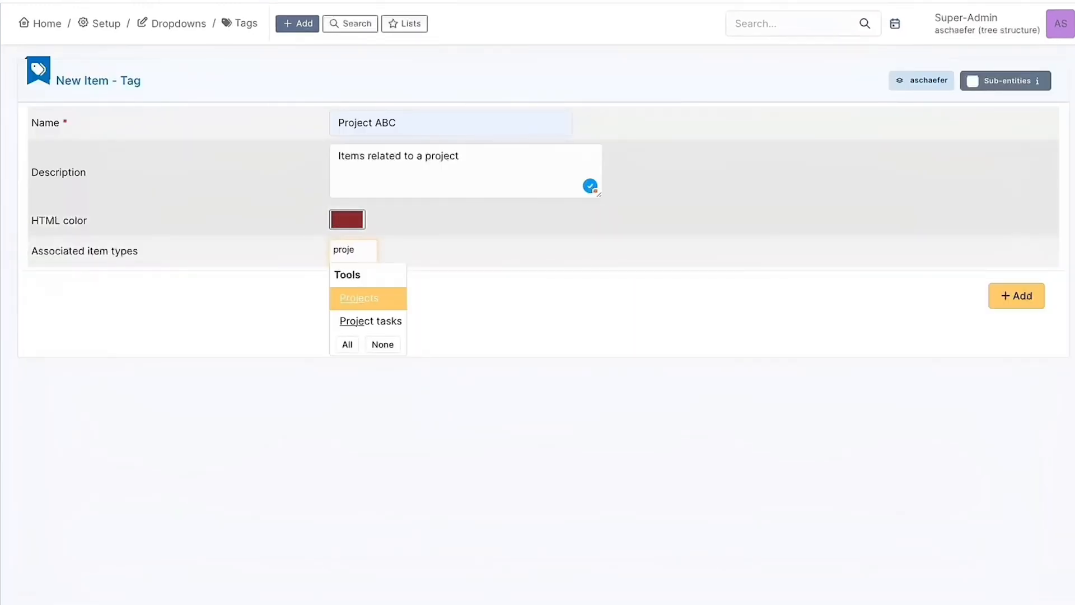
pyautogui.press('Return')
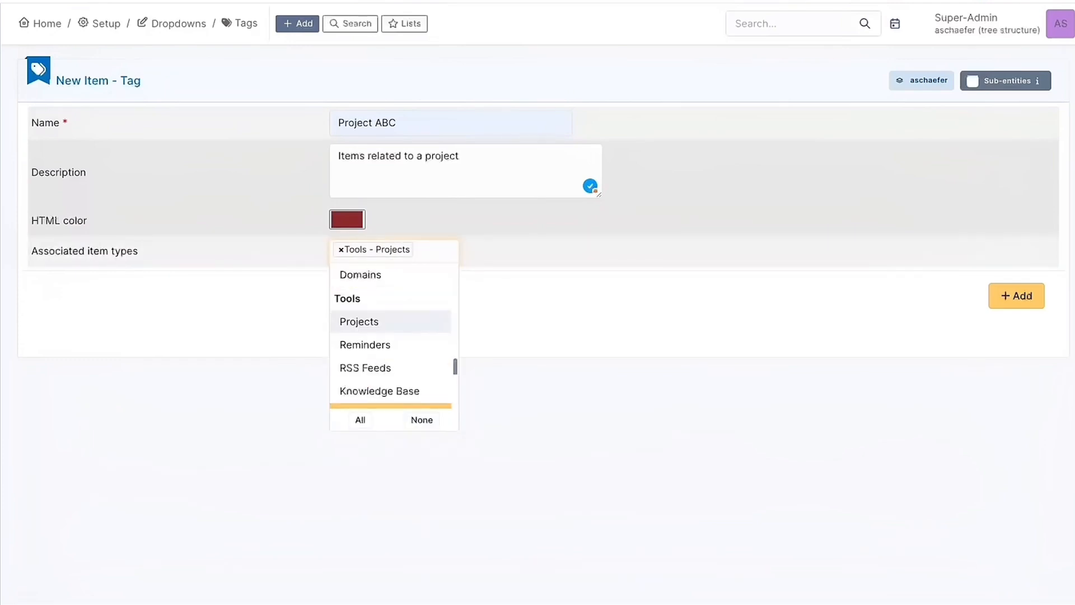
pyautogui.click(360, 418)
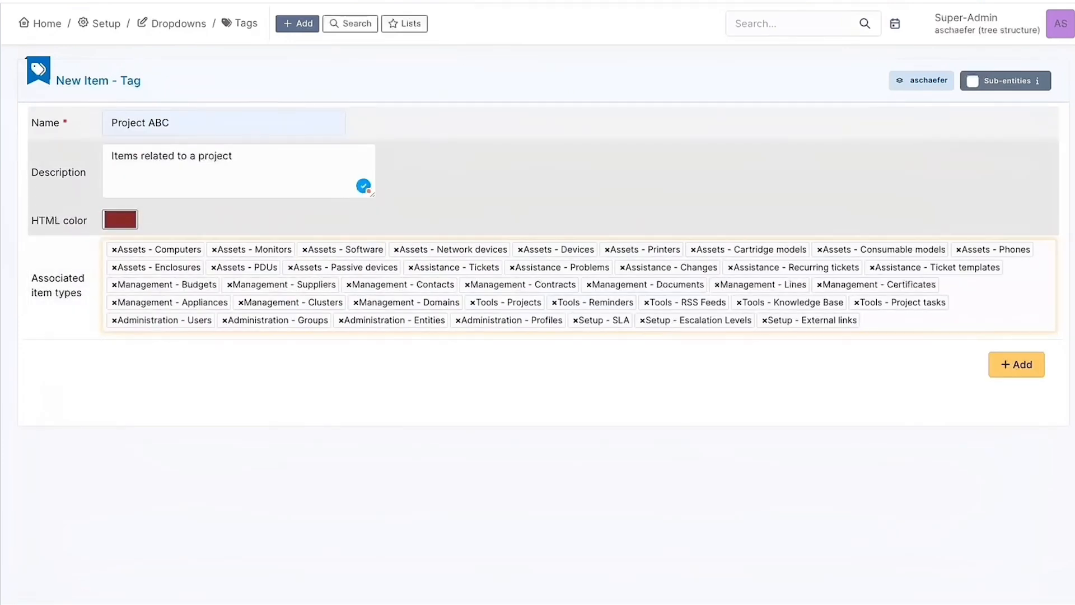
pyautogui.click(1015, 364)
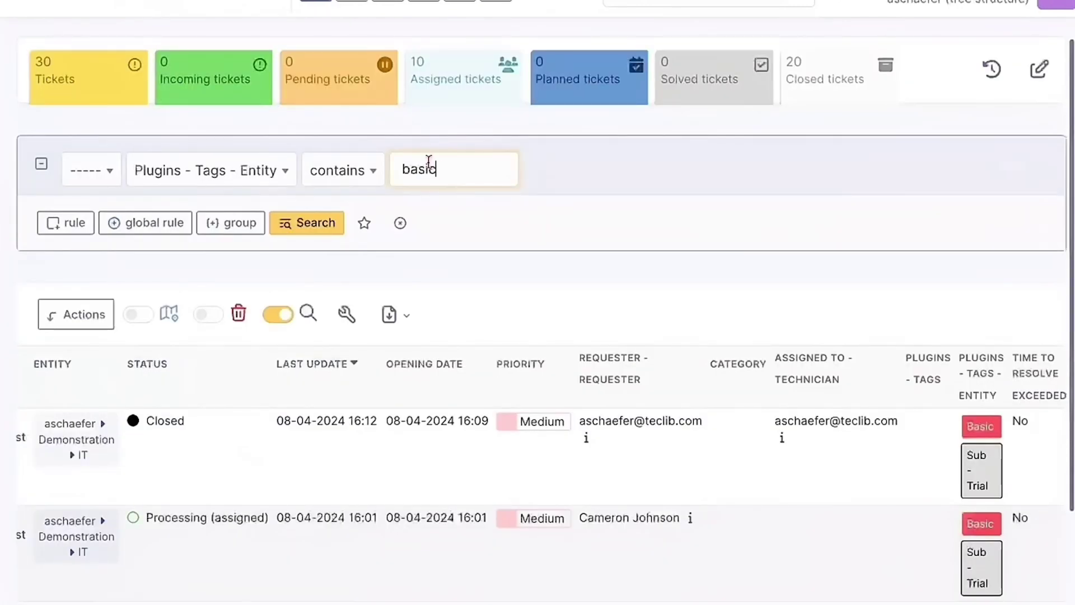
# Step: Select the 'basic' entity-tag filter value so it can be replaced with 'standard'
pyautogui.doubleClick(443, 171)
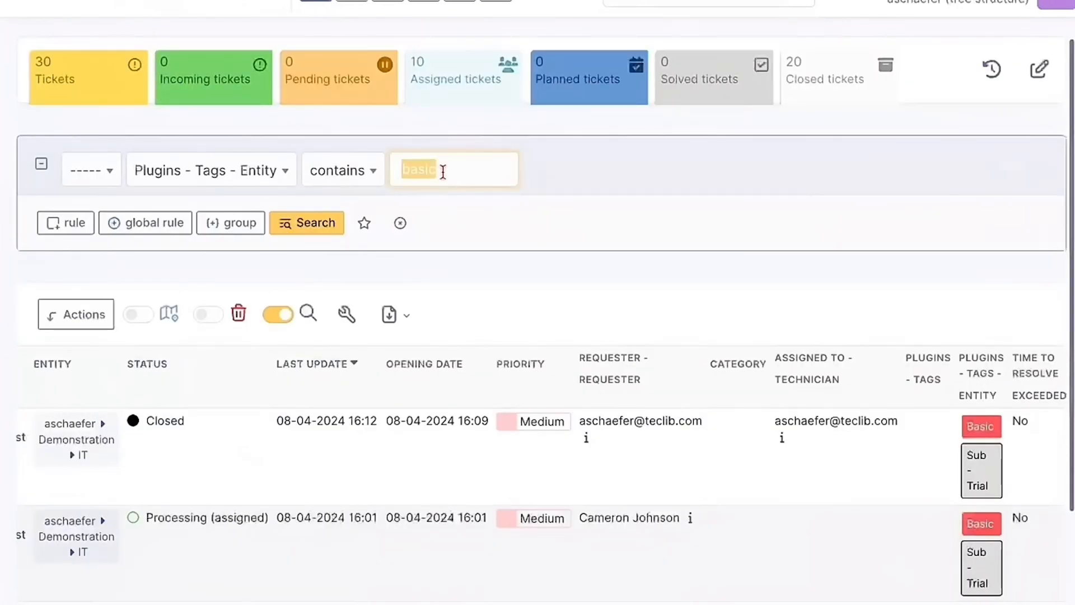
pyautogui.write('standard')
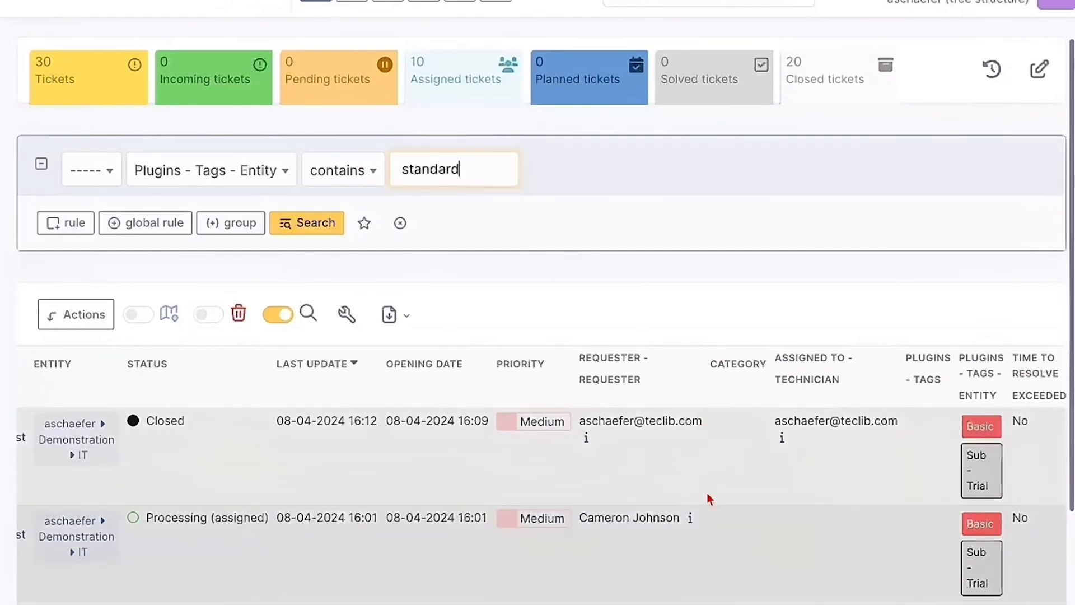
pyautogui.scroll(-2, 708, 520)
pyautogui.scroll(-2, 708, 520)
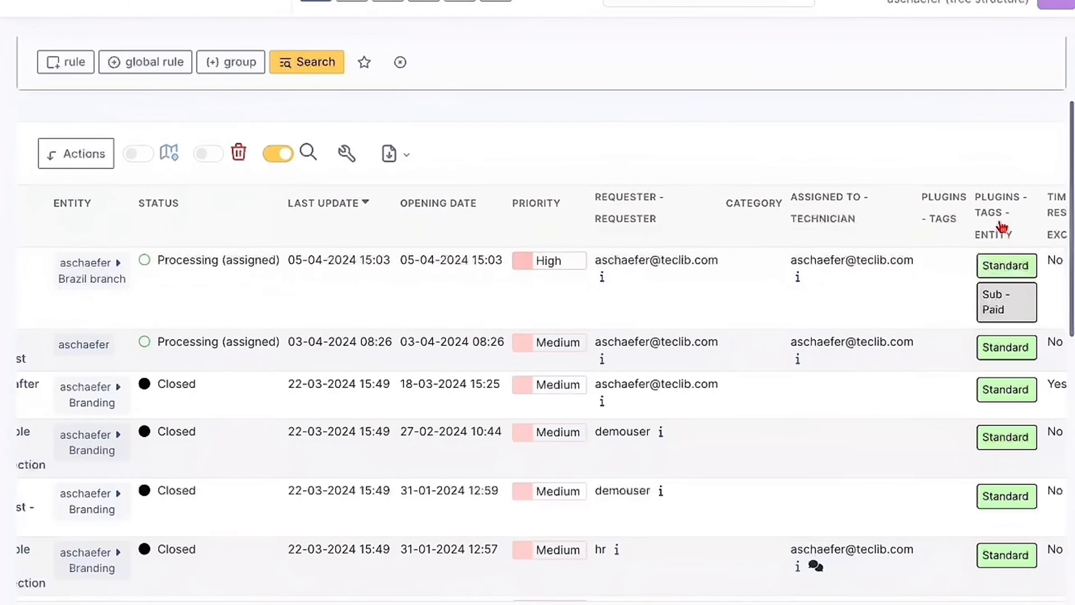
pyautogui.scroll(1, 631, 70)
pyautogui.scroll(2, 630, 70)
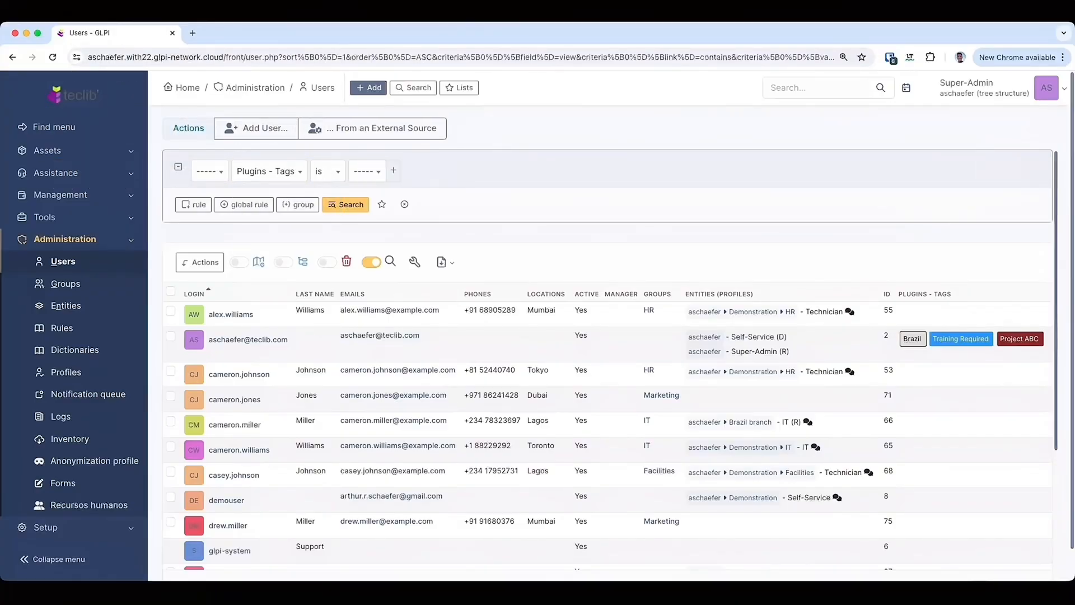
# Step: Set the user tag criterion value to Training Required to filter the user list
pyautogui.click(367, 171)
pyautogui.scroll(-3, 403, 269)
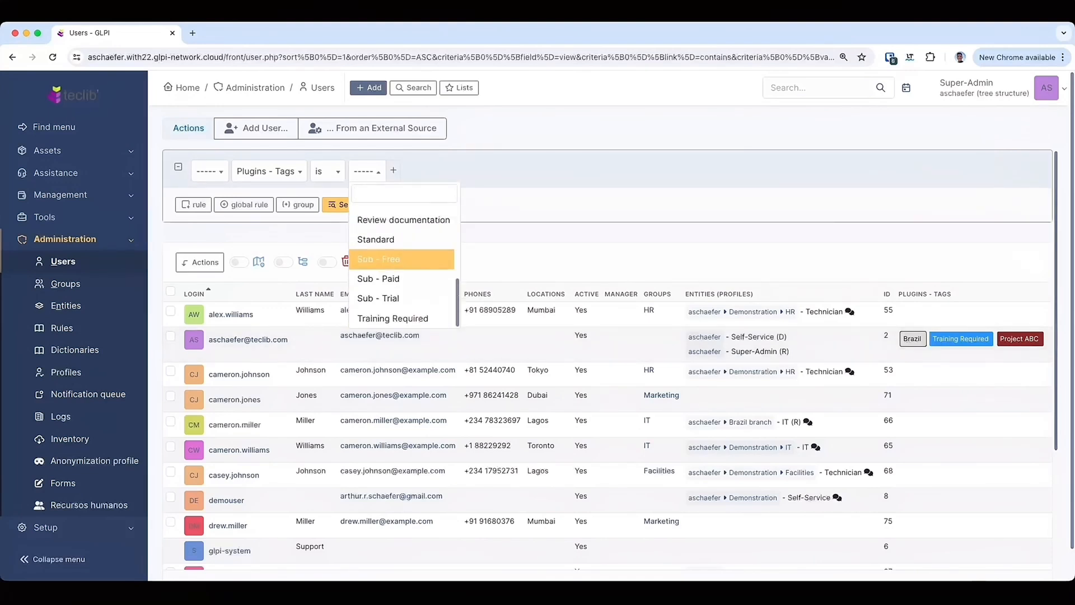
pyautogui.click(392, 317)
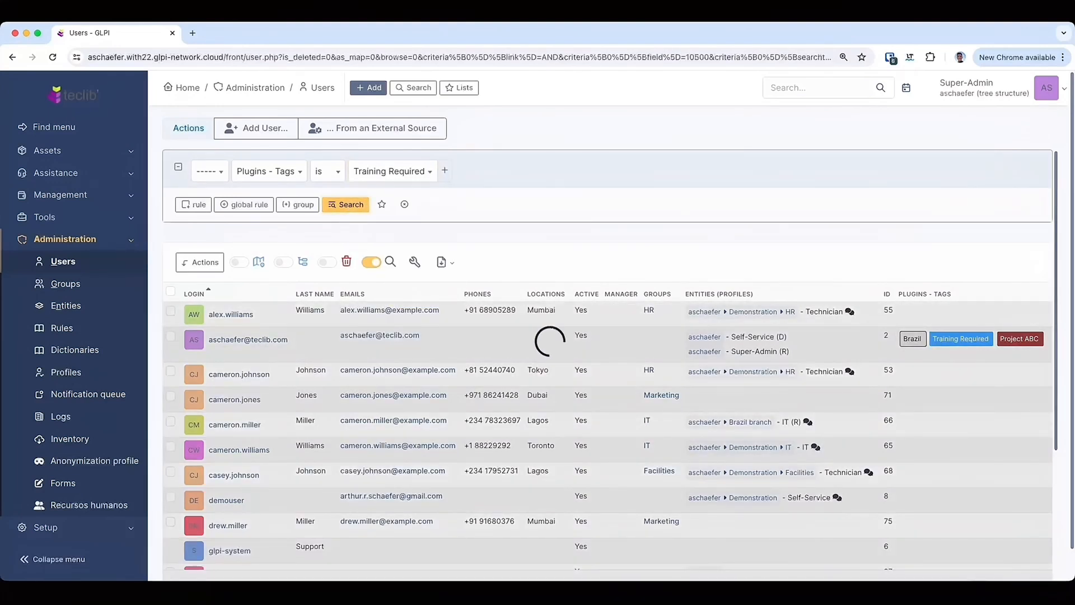